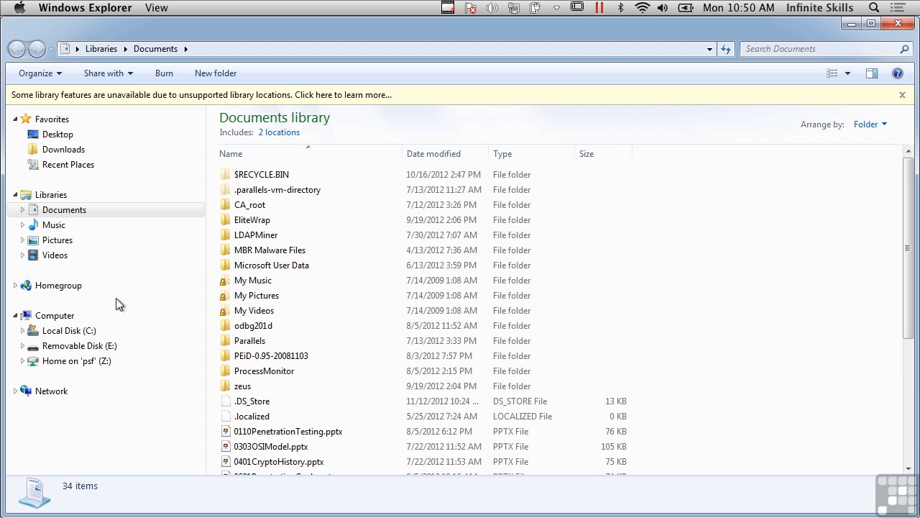
- Open the properties of Removable Disk (E:), examine its file system and space usage, and close them
{"action": "left_click", "coordinate": [78, 350]}
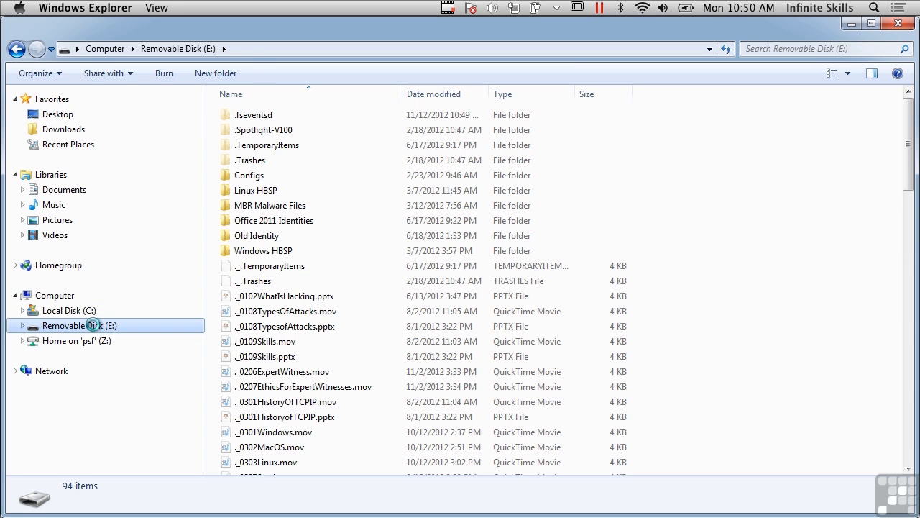
{"action": "right_click", "coordinate": [95, 329]}
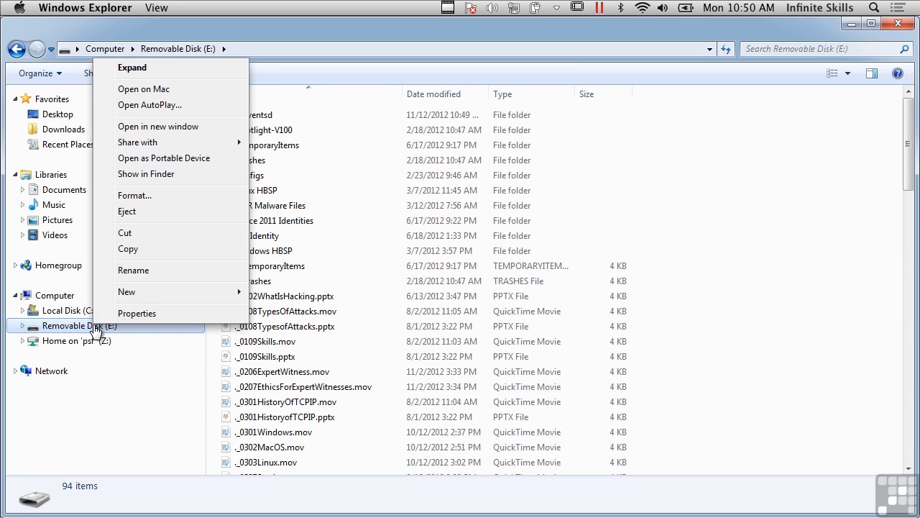
{"action": "left_click", "coordinate": [151, 312]}
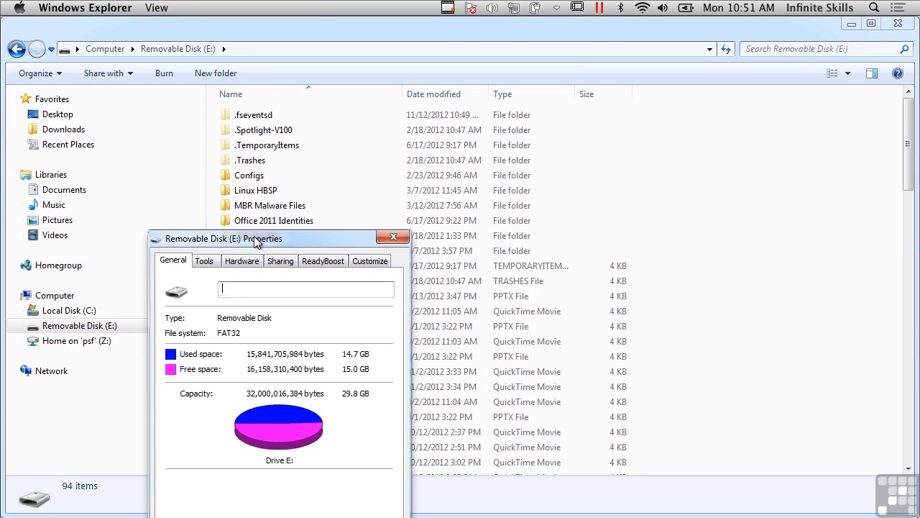
{"action": "left_click_drag", "start_coordinate": [253, 241], "coordinate": [225, 97]}
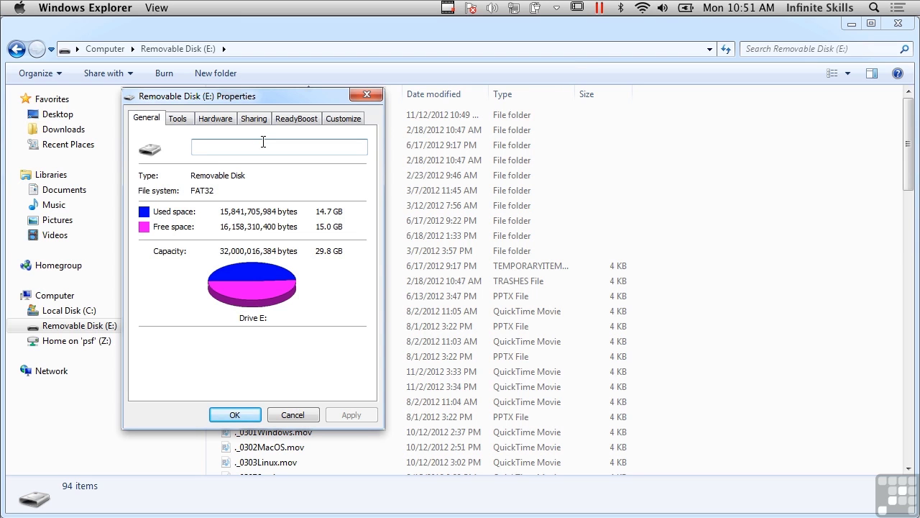
{"action": "left_click", "coordinate": [366, 94]}
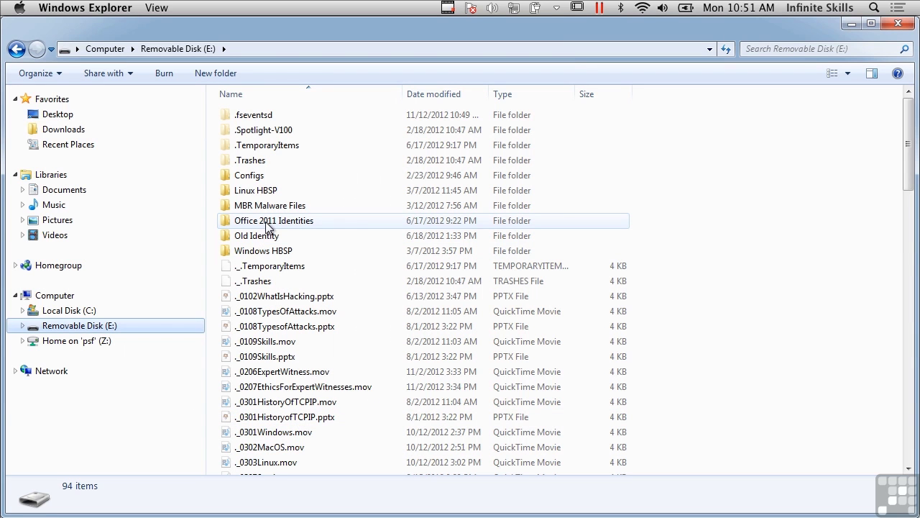
- Examine the general properties and attributes of the Configs folder on Removable Disk (E:), and close them without changes
{"action": "left_click", "coordinate": [264, 181]}
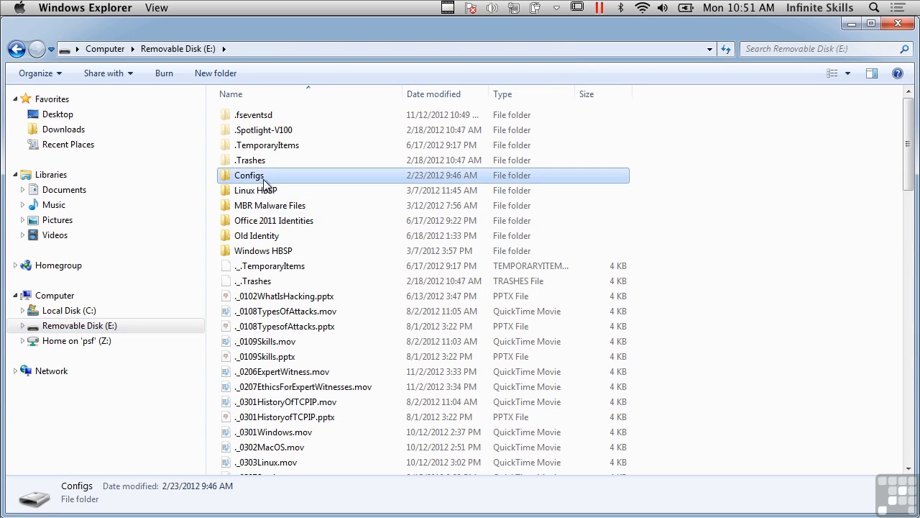
{"action": "right_click", "coordinate": [265, 181]}
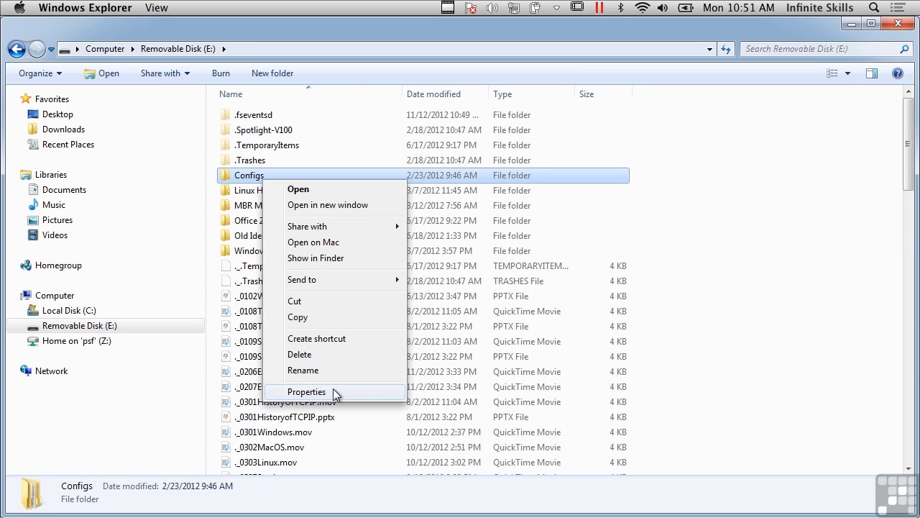
{"action": "left_click", "coordinate": [307, 392]}
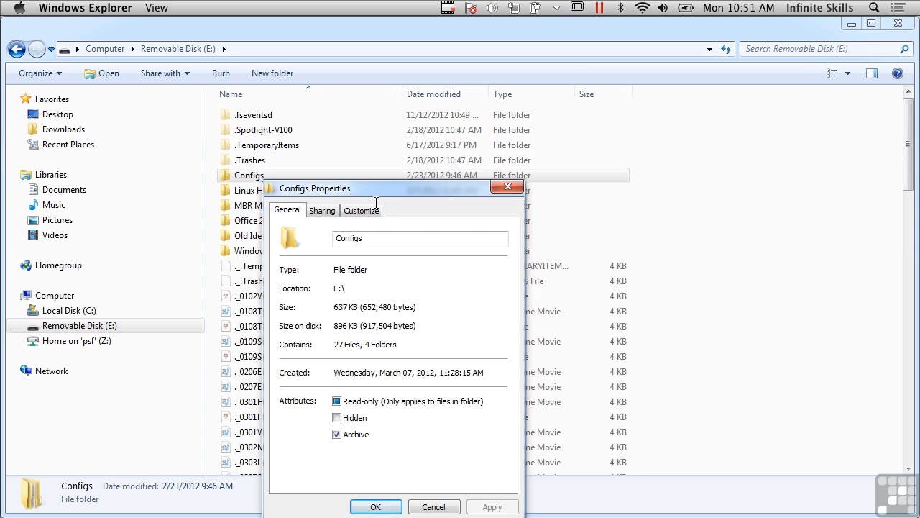
{"action": "left_click_drag", "start_coordinate": [376, 195], "coordinate": [318, 128]}
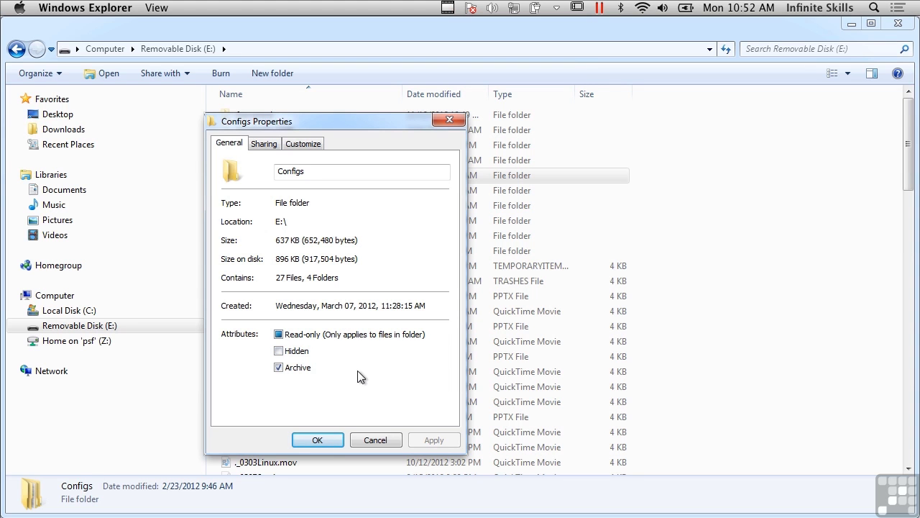
{"action": "left_click", "coordinate": [374, 437]}
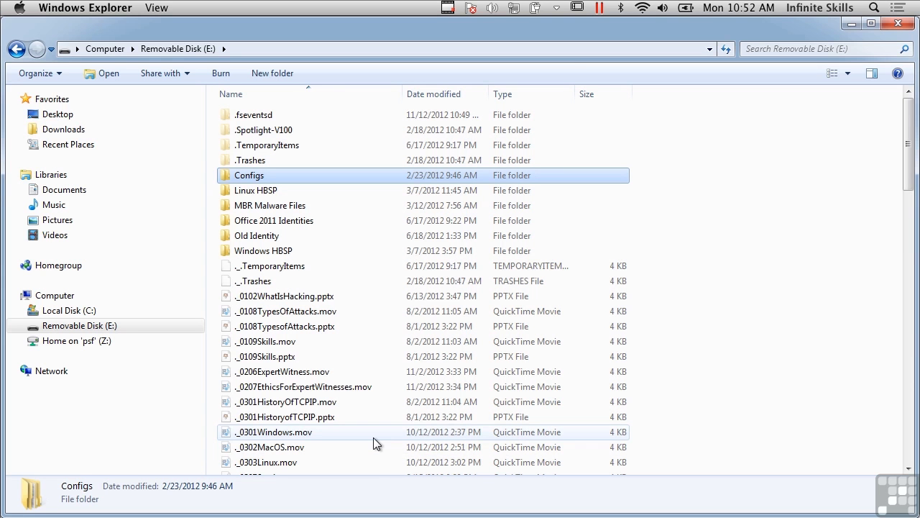
- Go to the Documents library and view the properties of the EliteWrap folder
{"action": "left_click", "coordinate": [62, 190]}
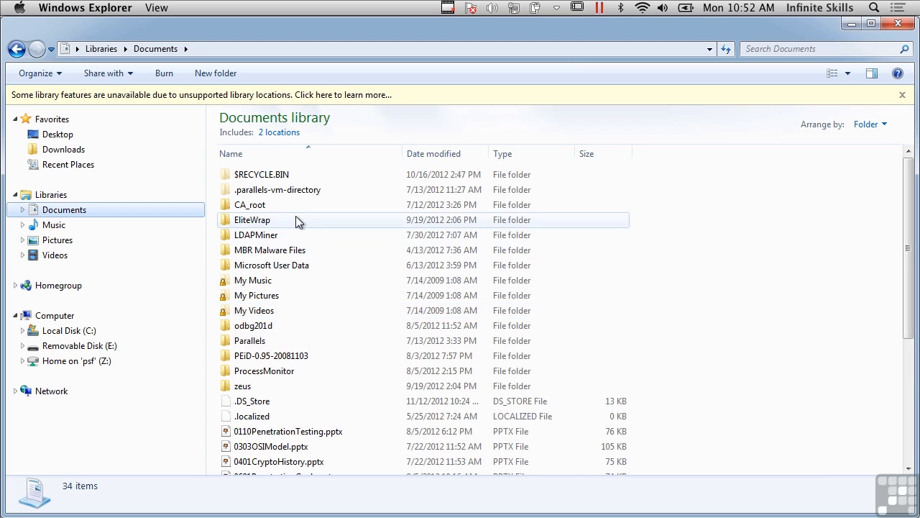
{"action": "right_click", "coordinate": [266, 223]}
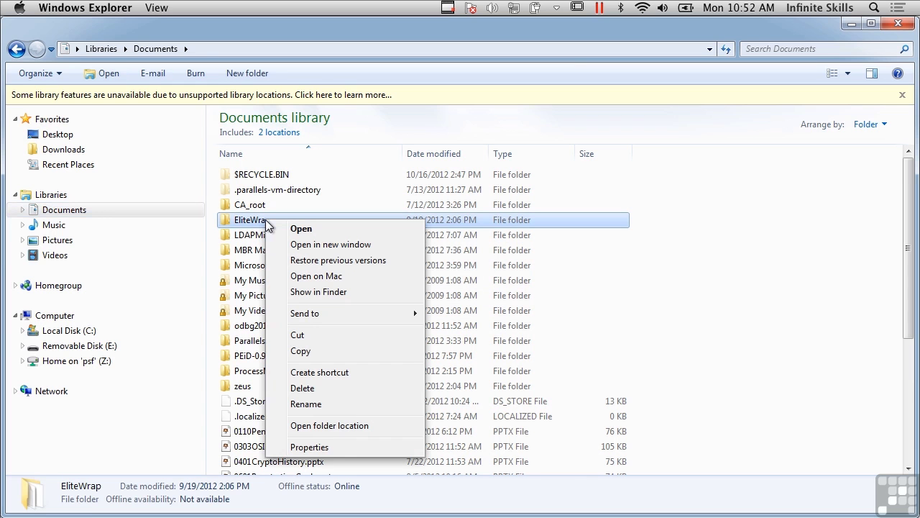
{"action": "left_click", "coordinate": [309, 448]}
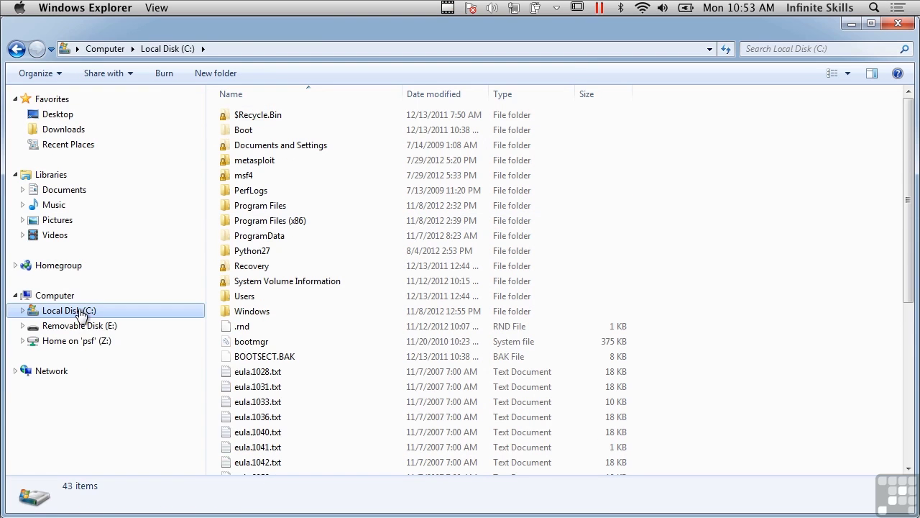
- Check the file system and general properties of Local Disk (C:), and close them without changes
{"action": "right_click", "coordinate": [80, 311]}
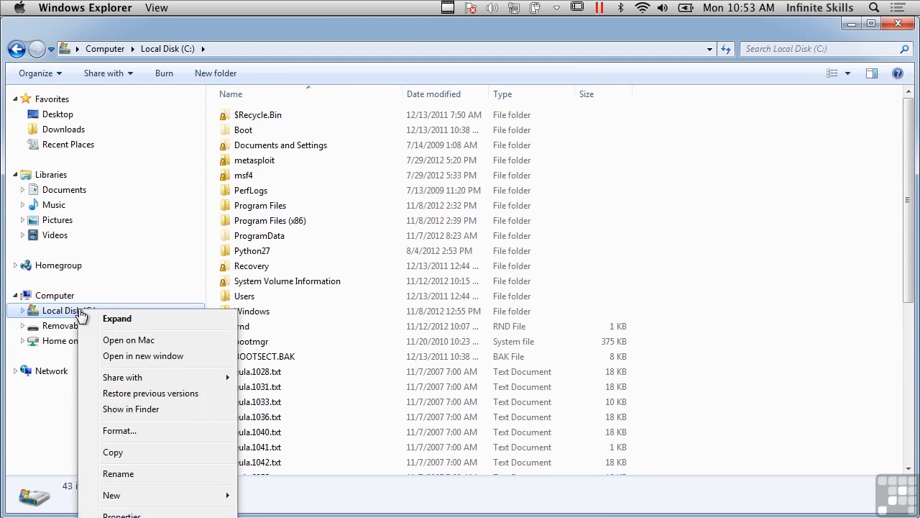
{"action": "left_click", "coordinate": [122, 515]}
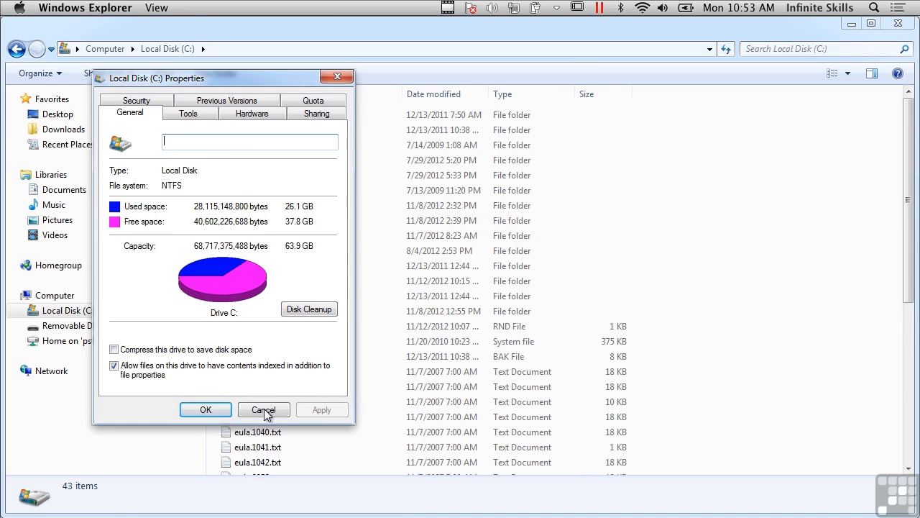
{"action": "left_click", "coordinate": [265, 410]}
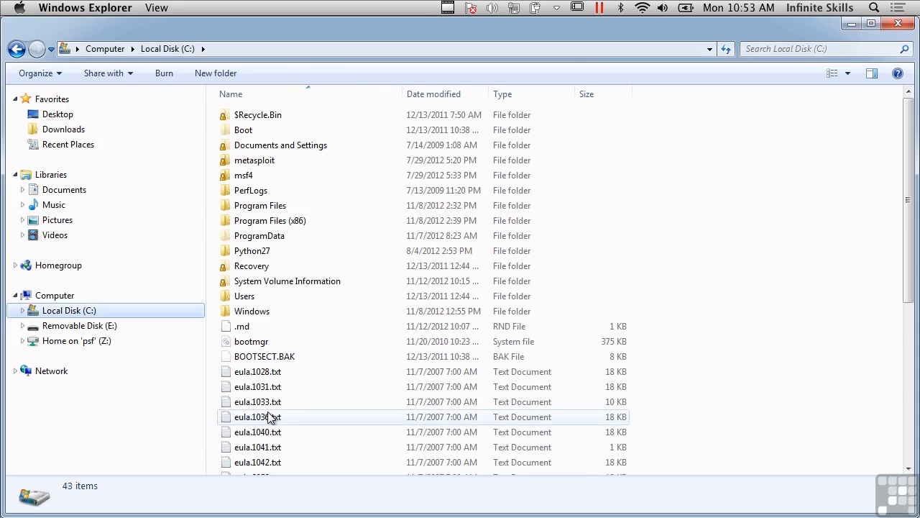
- Open the properties of the Users folder on Local Disk (C:) and examine its general details and attributes
{"action": "left_click", "coordinate": [243, 294]}
{"action": "right_click", "coordinate": [243, 294]}
{"action": "left_click", "coordinate": [284, 514]}
{"action": "left_click_drag", "start_coordinate": [379, 240], "coordinate": [216, 72]}
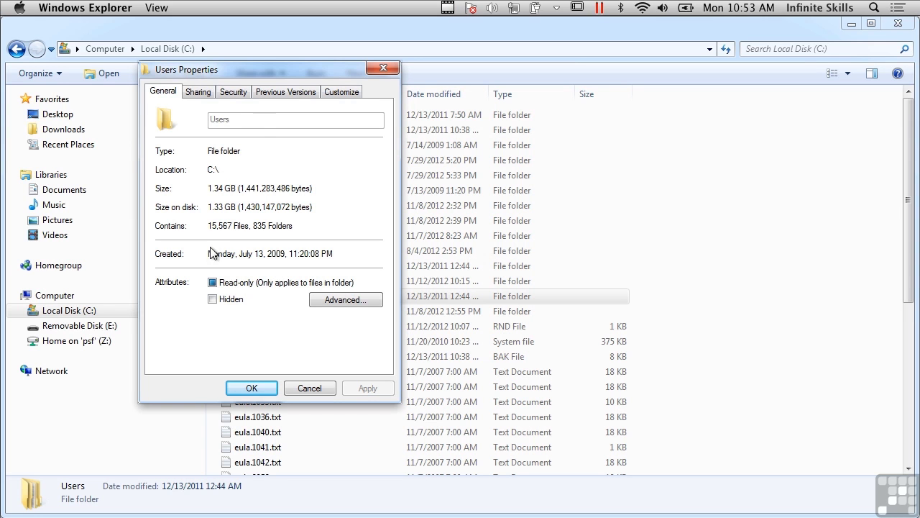
- Review the Users folder's security groups and the editable permissions for Everyone, and close the properties without changes
{"action": "left_click", "coordinate": [232, 92]}
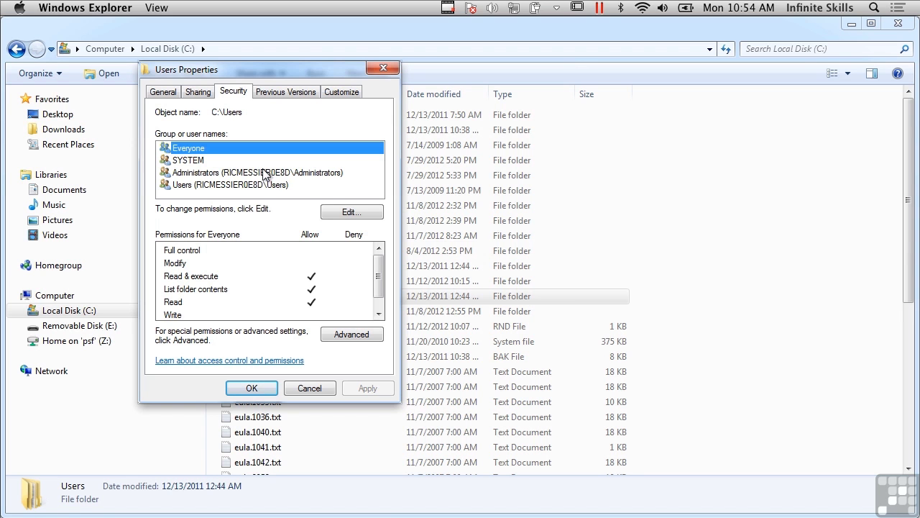
{"action": "left_click", "coordinate": [348, 216]}
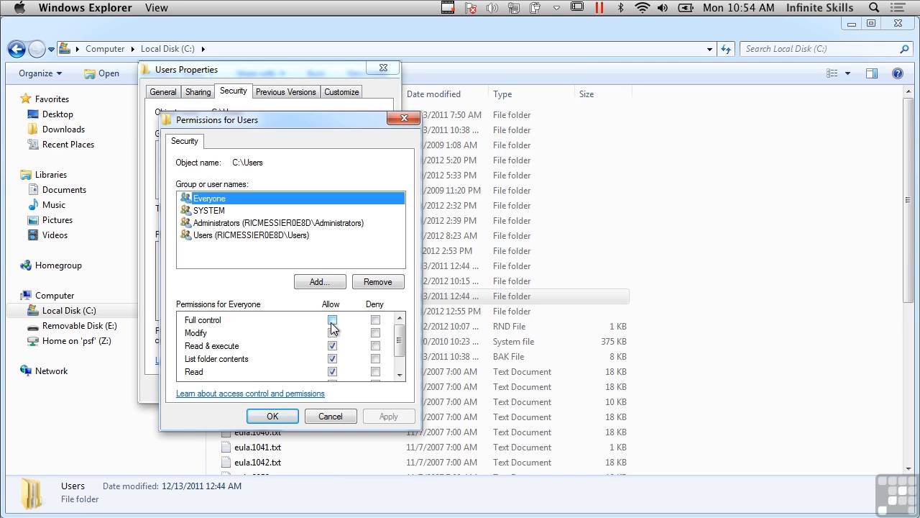
{"action": "left_click", "coordinate": [400, 375]}
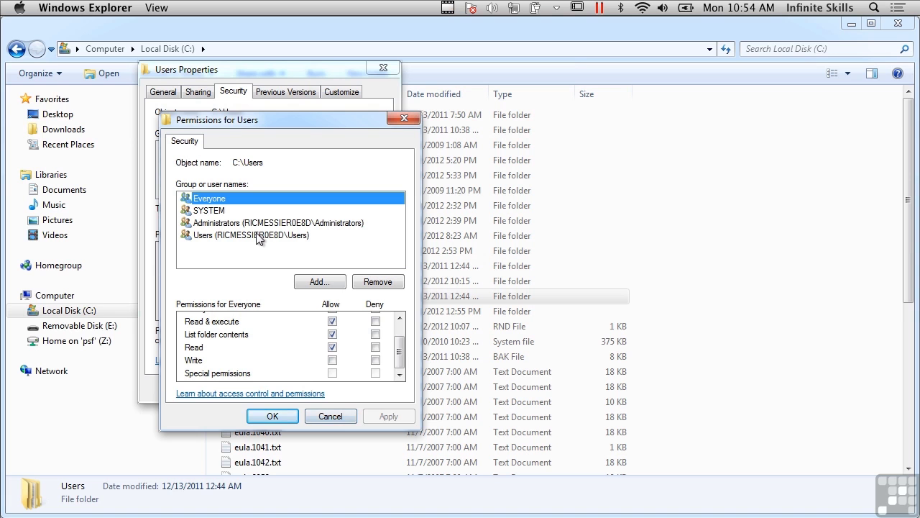
{"action": "left_click", "coordinate": [325, 417]}
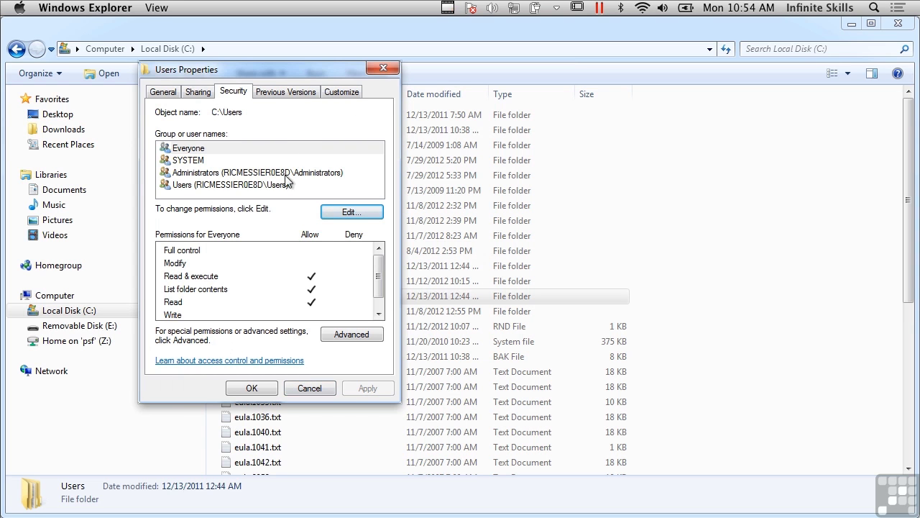
{"action": "left_click", "coordinate": [307, 388]}
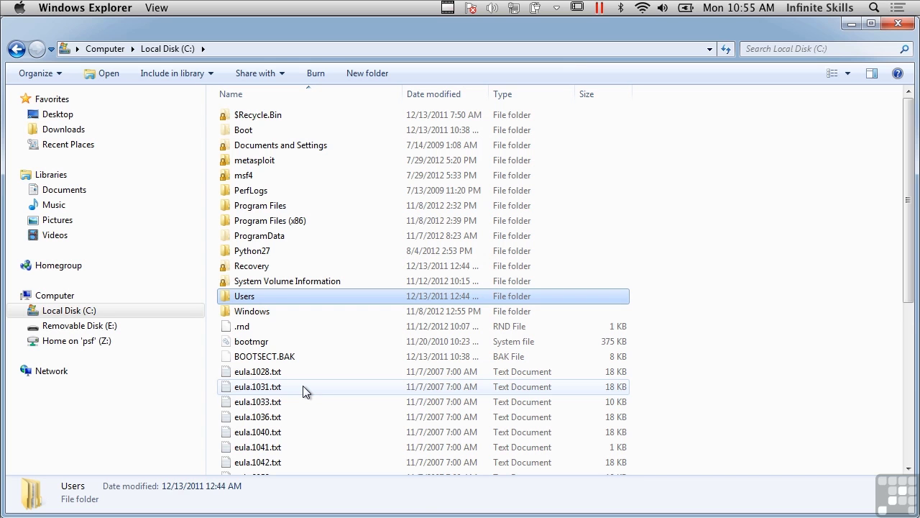
- Reopen the Users folder's properties, inspect its advanced archive, index, compression and encryption attributes, and cancel without changes
{"action": "right_click", "coordinate": [268, 294]}
{"action": "left_click", "coordinate": [292, 515]}
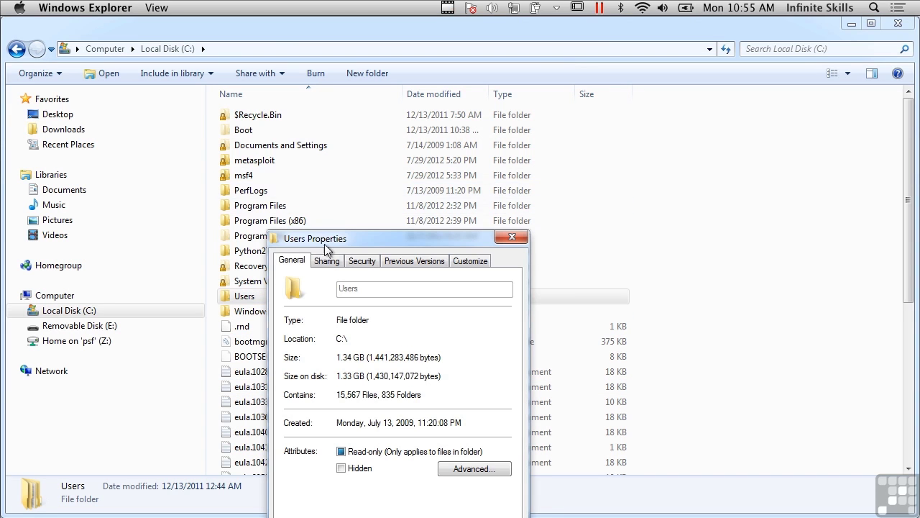
{"action": "left_click_drag", "start_coordinate": [326, 244], "coordinate": [206, 43]}
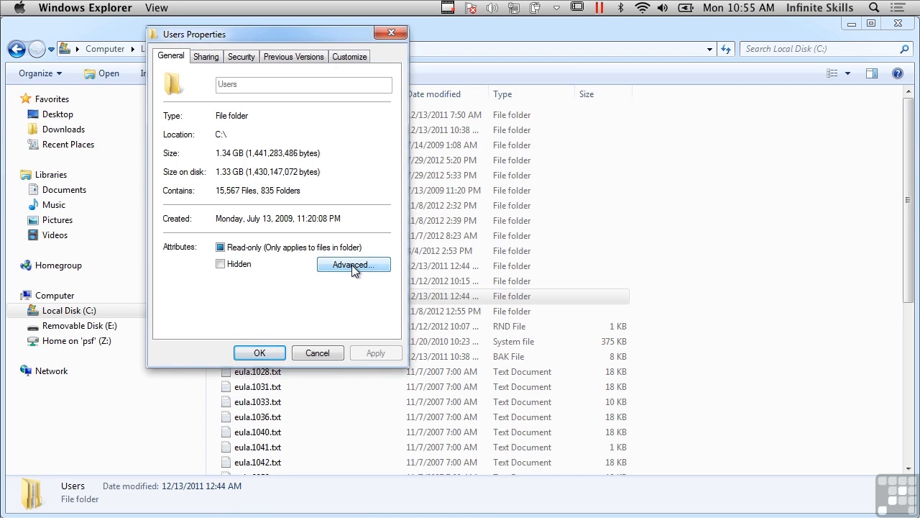
{"action": "left_click", "coordinate": [352, 265]}
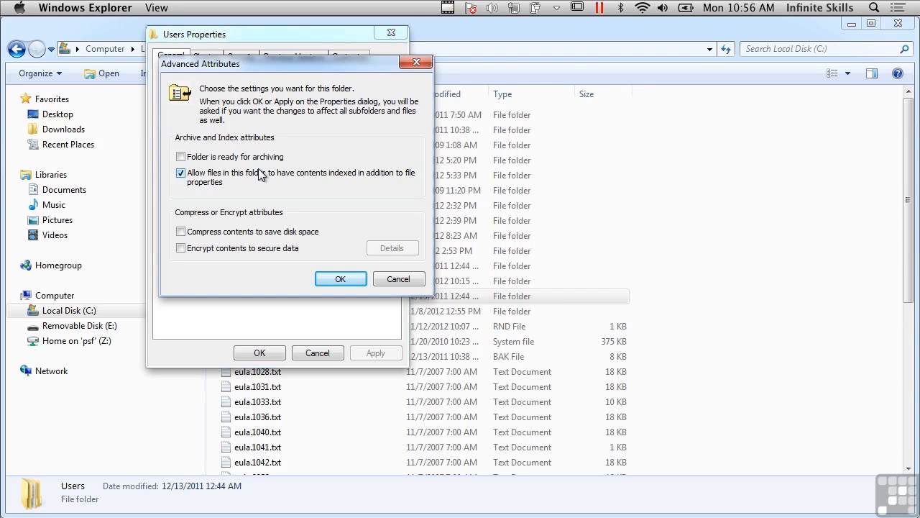
{"action": "left_click", "coordinate": [402, 277]}
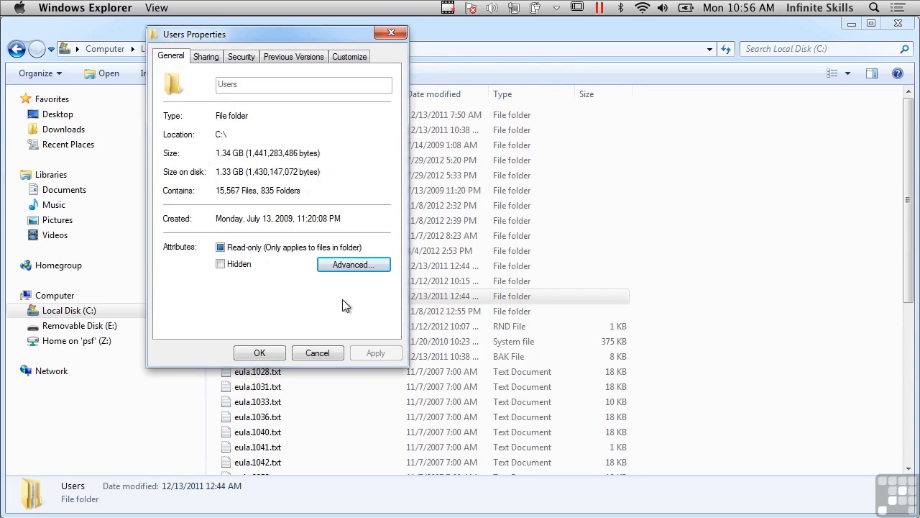
{"action": "left_click", "coordinate": [316, 353]}
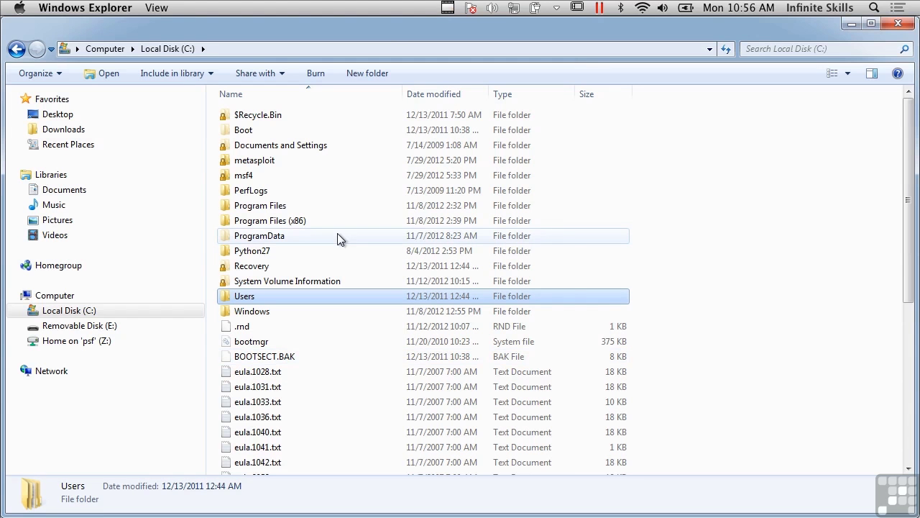
- Switch to an administrator Command Prompt, fit its window on the screen, and list the contents of C:\Users\Administrator with dir
{"action": "mouse_move", "coordinate": [338, 233]}
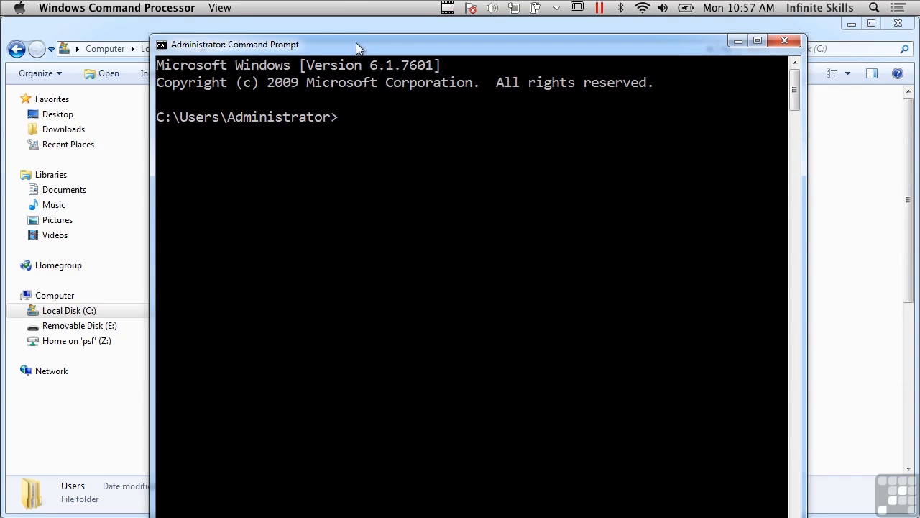
{"action": "left_click_drag", "start_coordinate": [356, 41], "coordinate": [355, 24]}
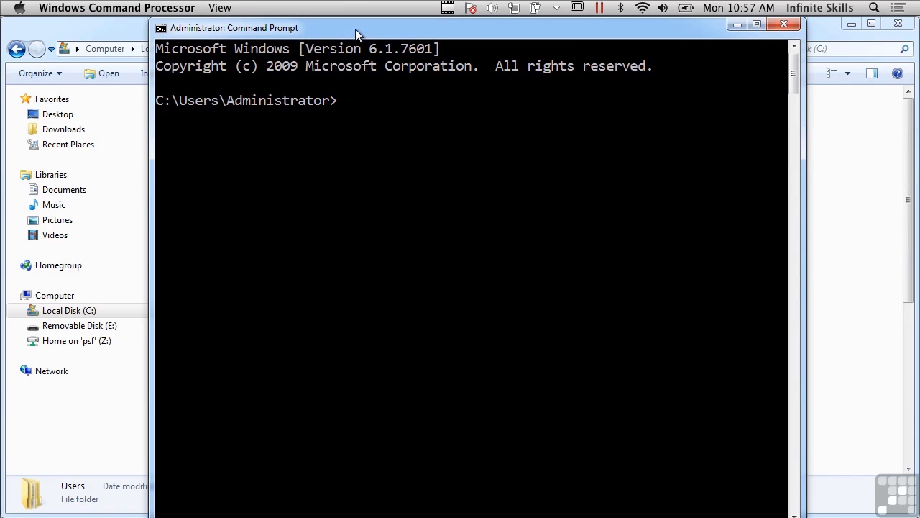
{"action": "left_click_drag", "start_coordinate": [335, 517], "coordinate": [330, 509]}
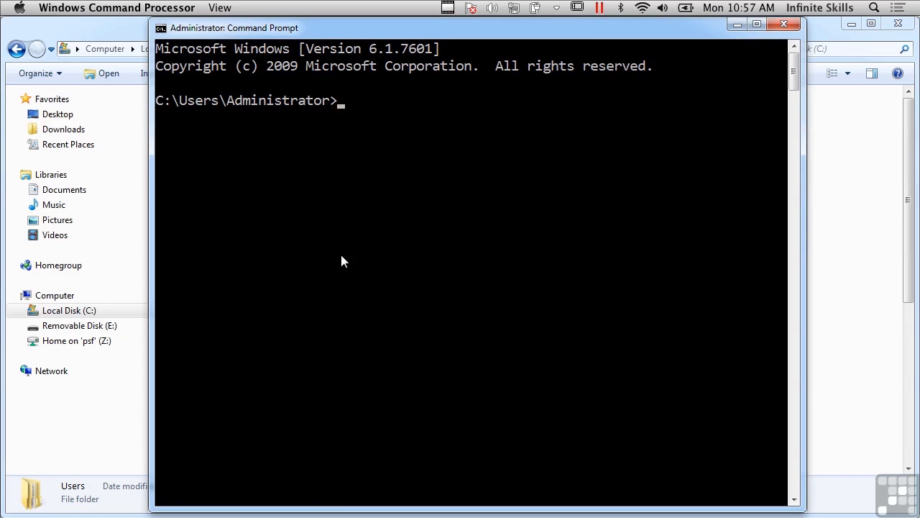
{"action": "type", "text": "dir"}
{"action": "key", "text": "Return"}
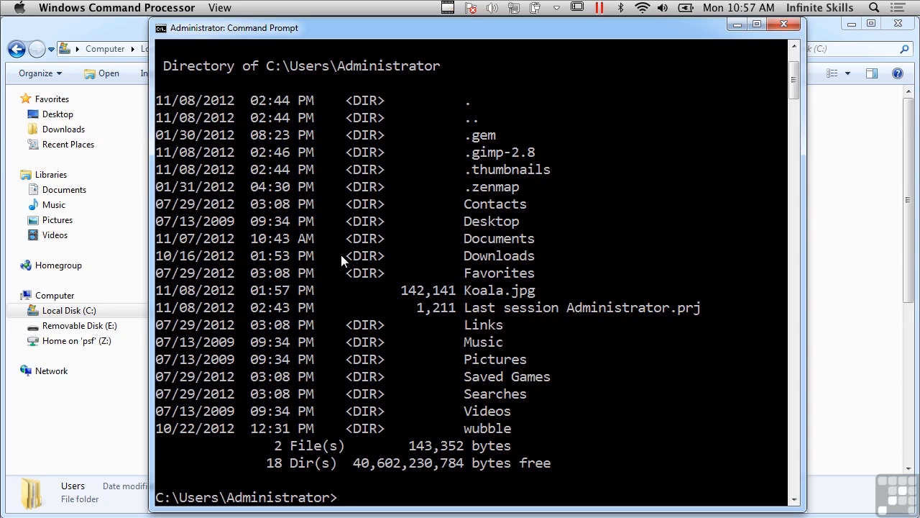
- Create a hard link named newkoala.jpg to Koala.jpg with mklink /H, and close the Command Prompt
{"action": "type", "text": "mklink /H"}
{"action": "type", "text": "newk"}
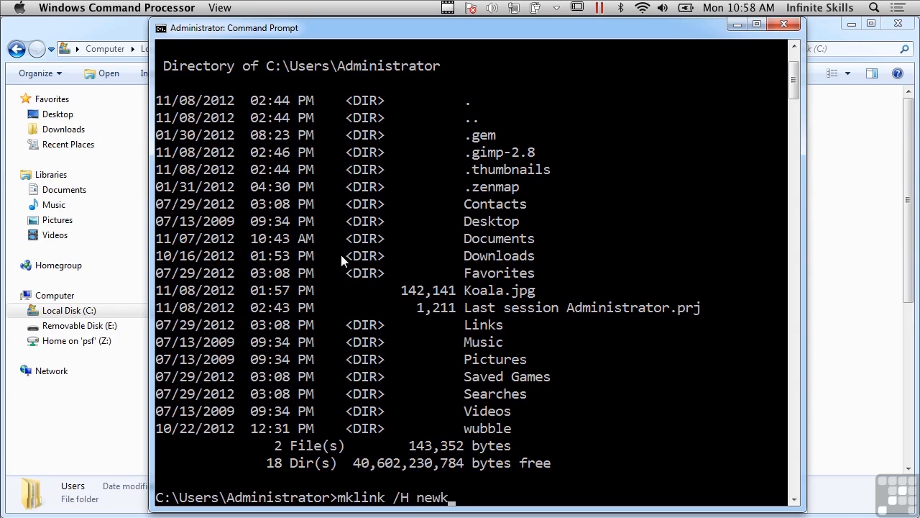
{"action": "type", "text": "oala.jpg Koala"}
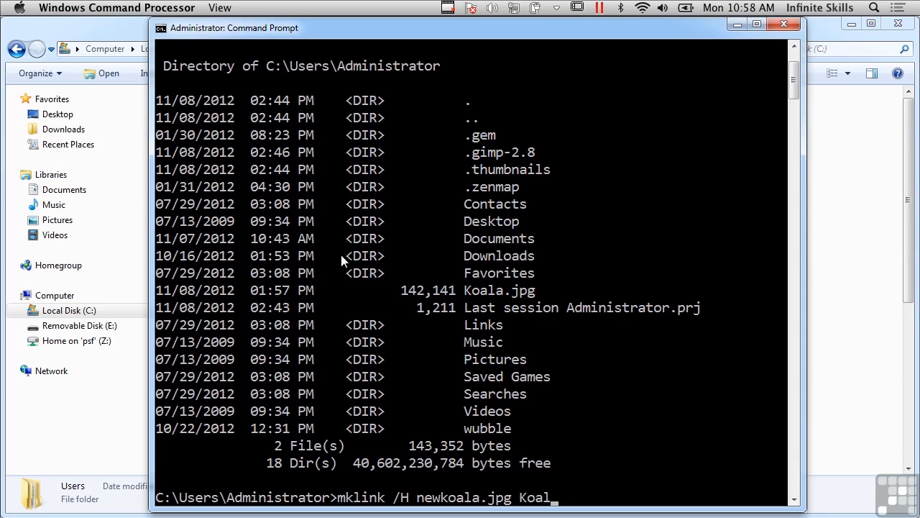
{"action": "type", "text": ".jpg"}
{"action": "key", "text": "Return"}
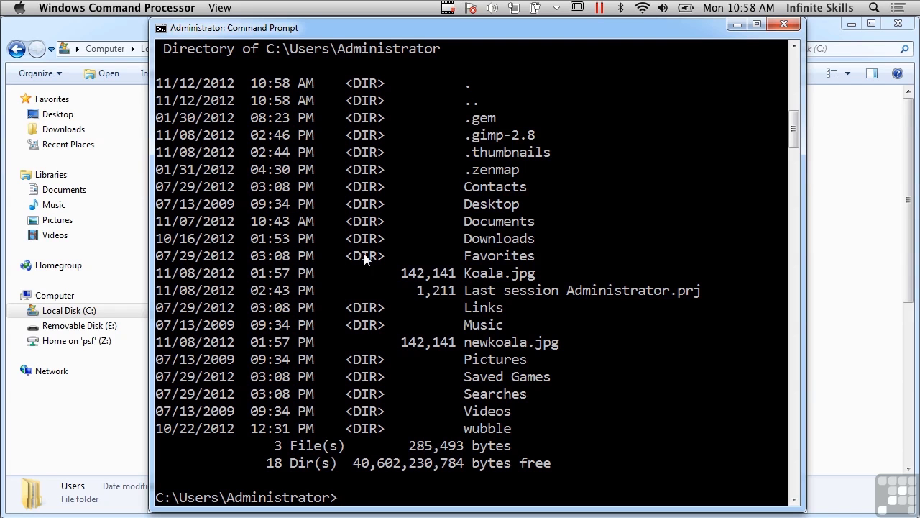
{"action": "left_click", "coordinate": [782, 24]}
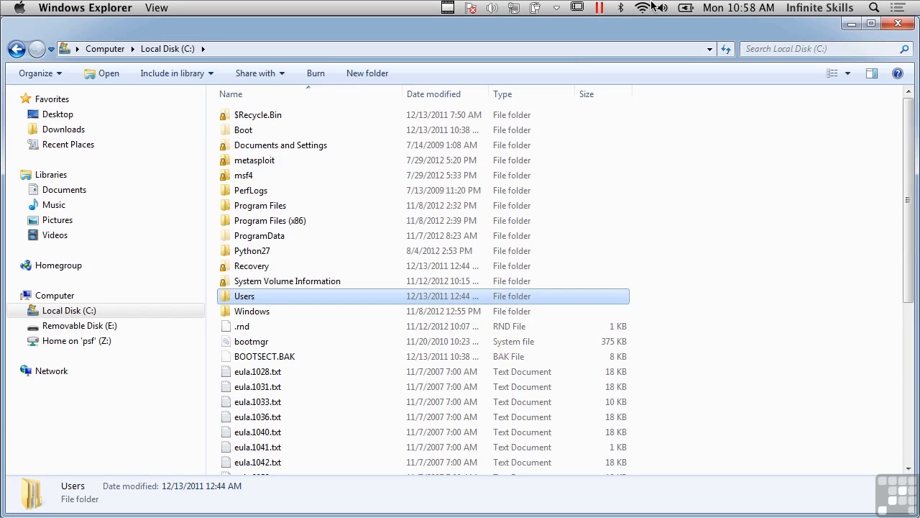
- Switch to Disk Management in Computer Management and remove drive letter E: from the removable FAT32 volume
{"action": "left_click", "coordinate": [601, 9]}
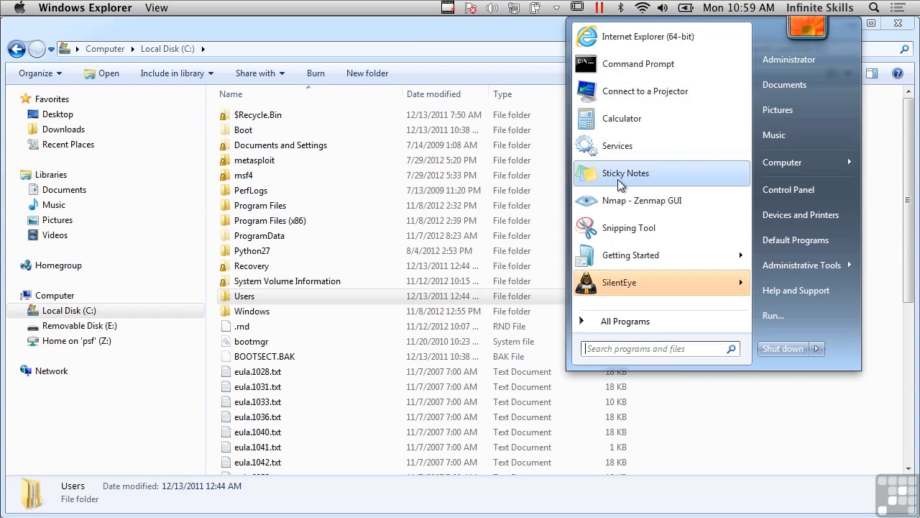
{"action": "left_click", "coordinate": [324, 272]}
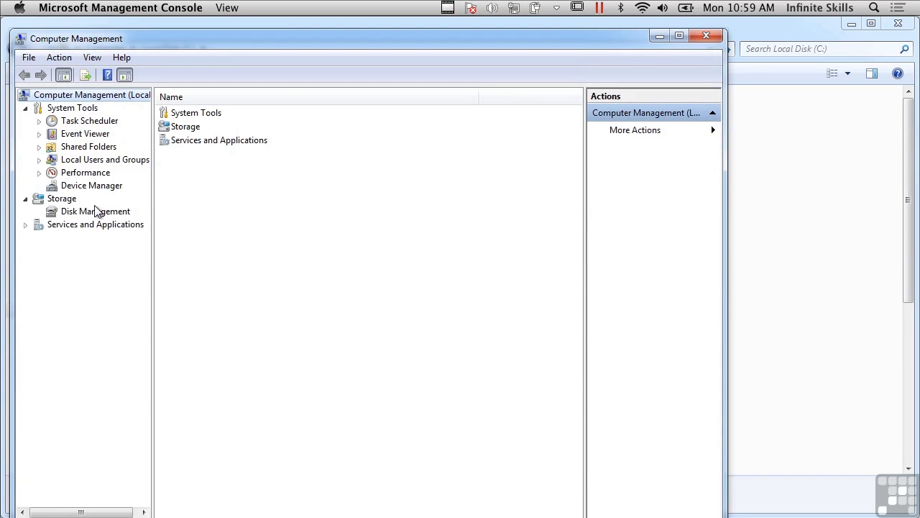
{"action": "left_click", "coordinate": [95, 212]}
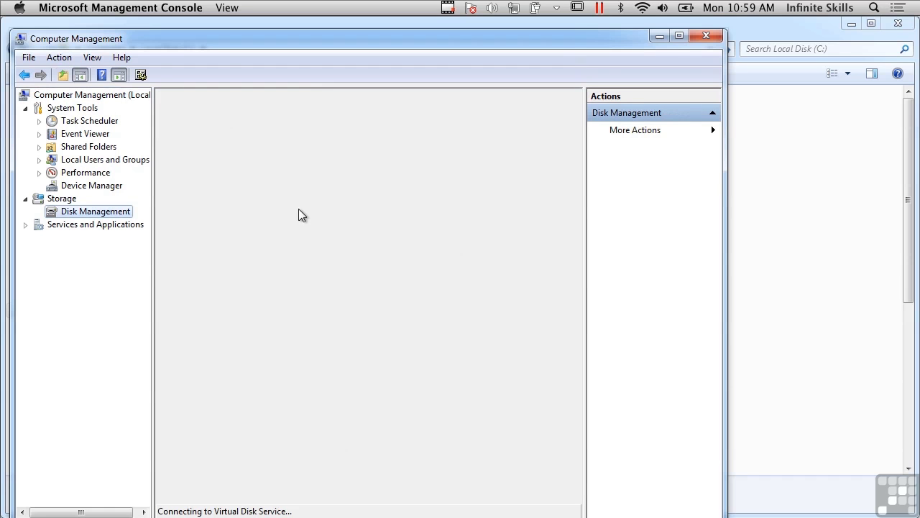
{"action": "right_click", "coordinate": [175, 121]}
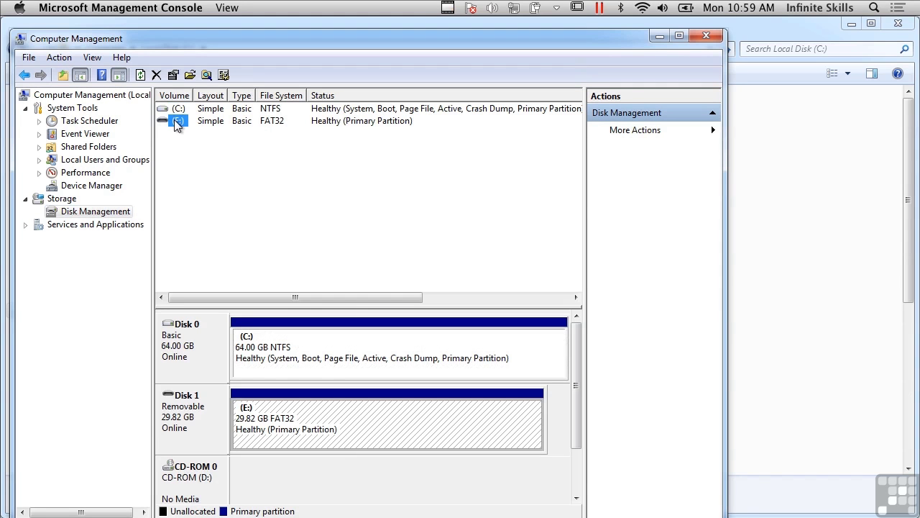
{"action": "left_click", "coordinate": [243, 184]}
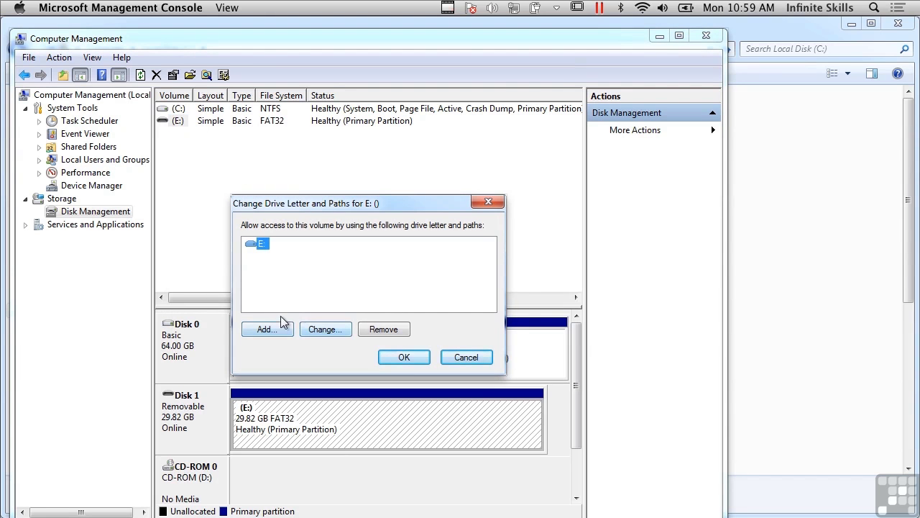
{"action": "left_click", "coordinate": [384, 329]}
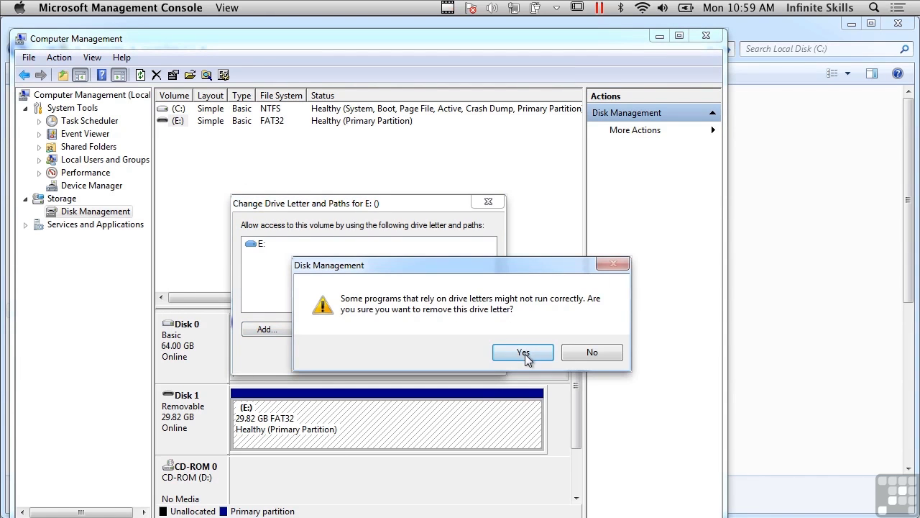
{"action": "left_click", "coordinate": [522, 353]}
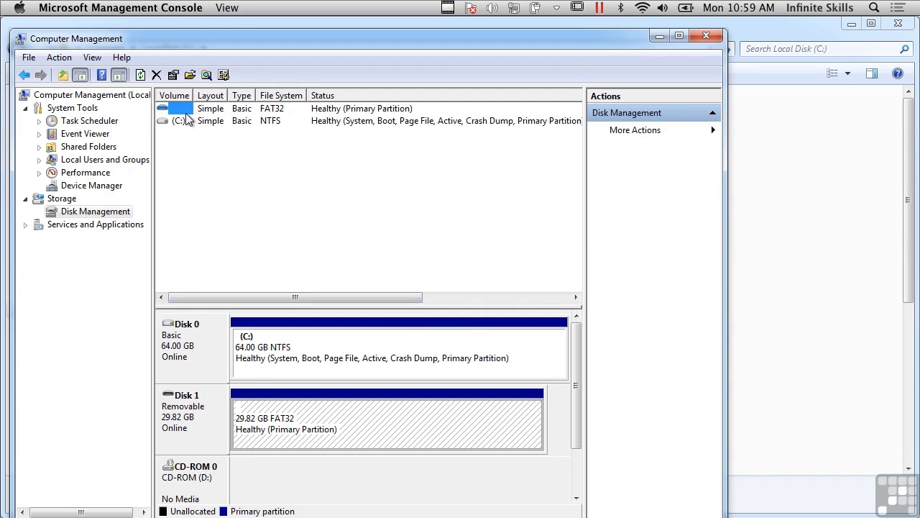
- Mount the removable FAT32 volume in a new empty NTFS folder named usb directly under C:\
{"action": "right_click", "coordinate": [188, 109]}
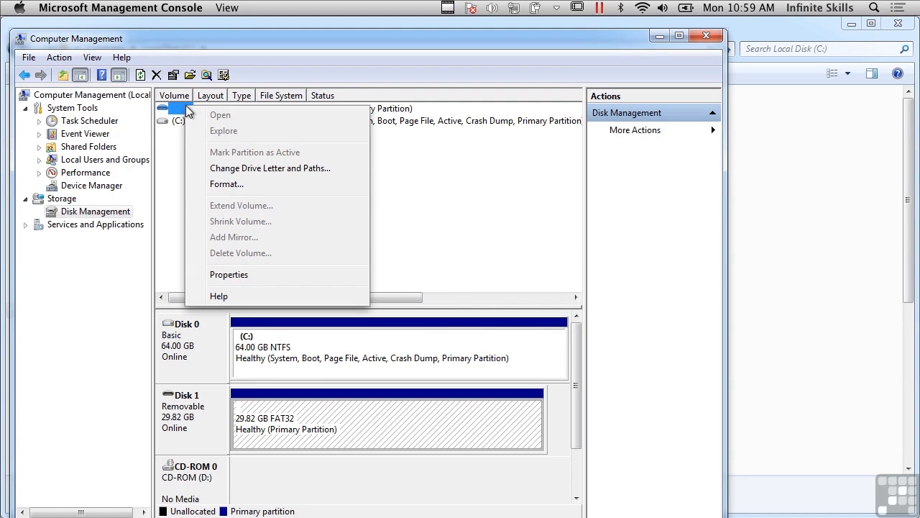
{"action": "left_click", "coordinate": [245, 168]}
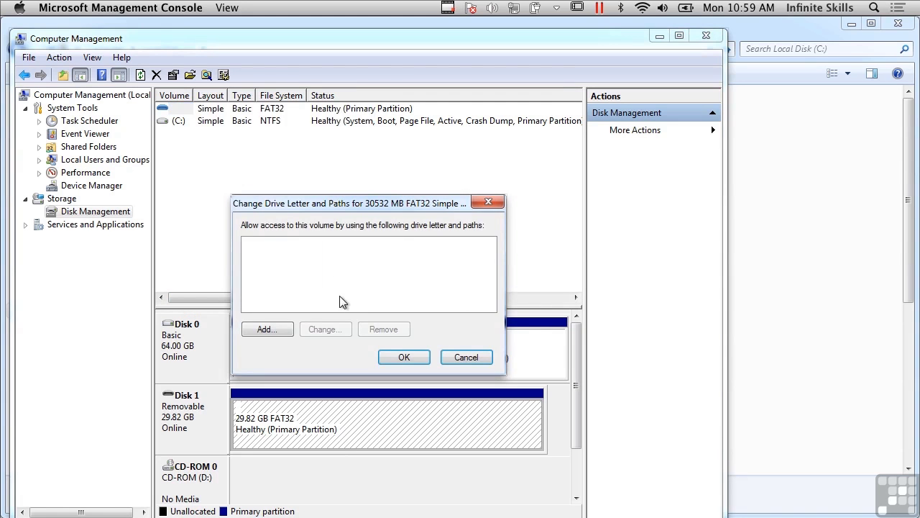
{"action": "left_click", "coordinate": [271, 330]}
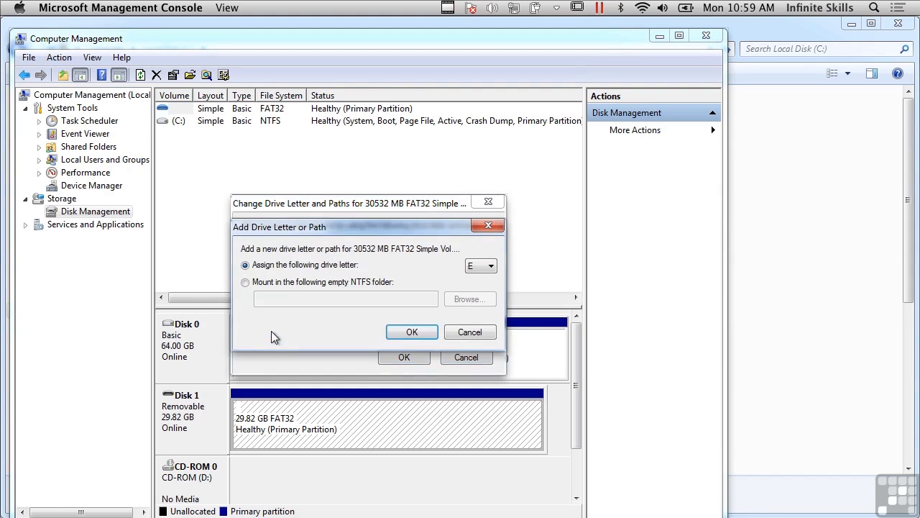
{"action": "left_click", "coordinate": [305, 283]}
{"action": "left_click", "coordinate": [465, 300]}
{"action": "left_click", "coordinate": [259, 273]}
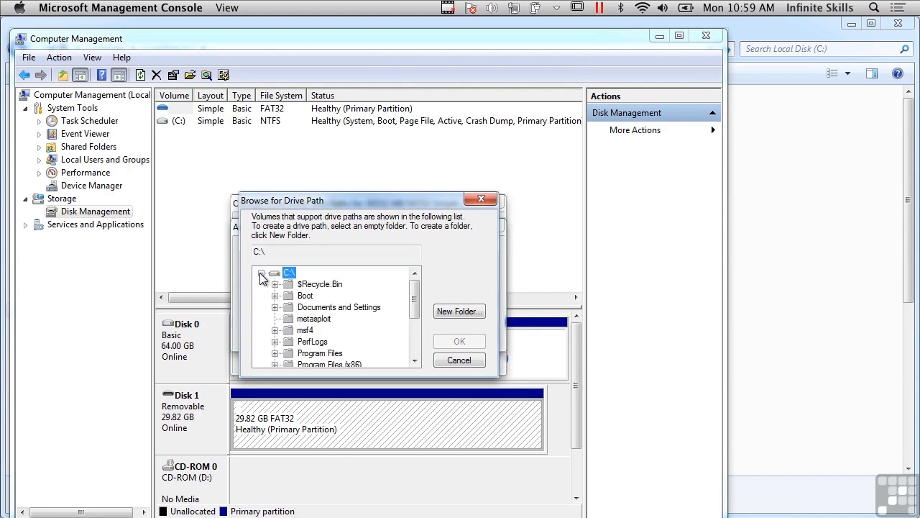
{"action": "left_click", "coordinate": [450, 312]}
{"action": "type", "text": "usb"}
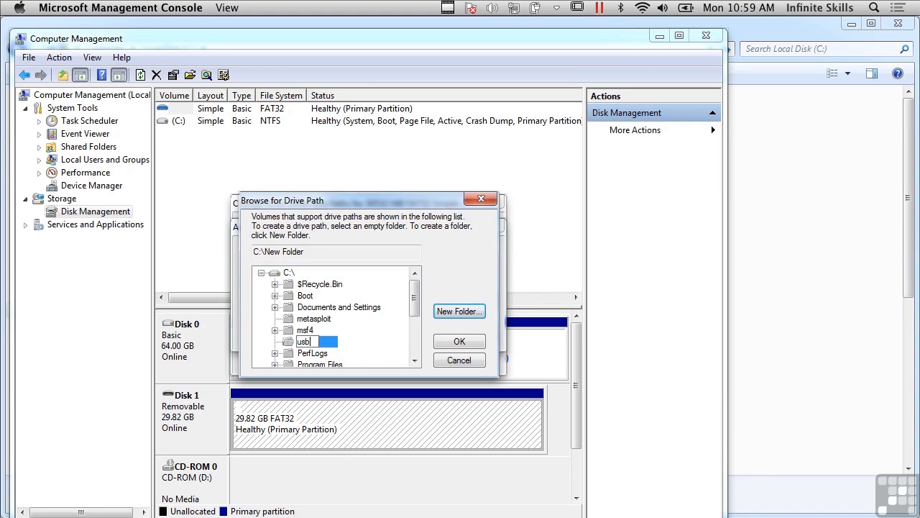
{"action": "left_click", "coordinate": [468, 335]}
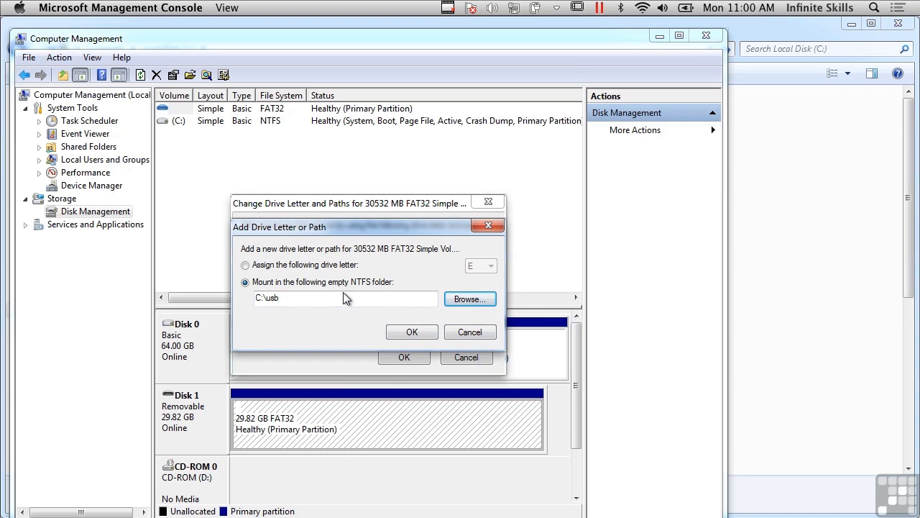
{"action": "left_click", "coordinate": [411, 333]}
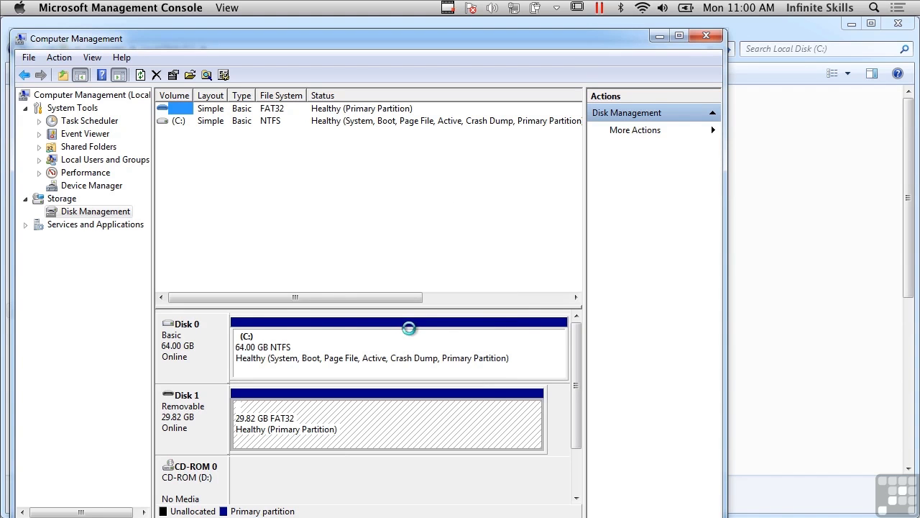
- Switch back to Windows Explorer, view the contents of the usb folder on Local Disk (C:), and return to inspect the folder's details
{"action": "left_click", "coordinate": [762, 256]}
{"action": "left_click", "coordinate": [68, 311]}
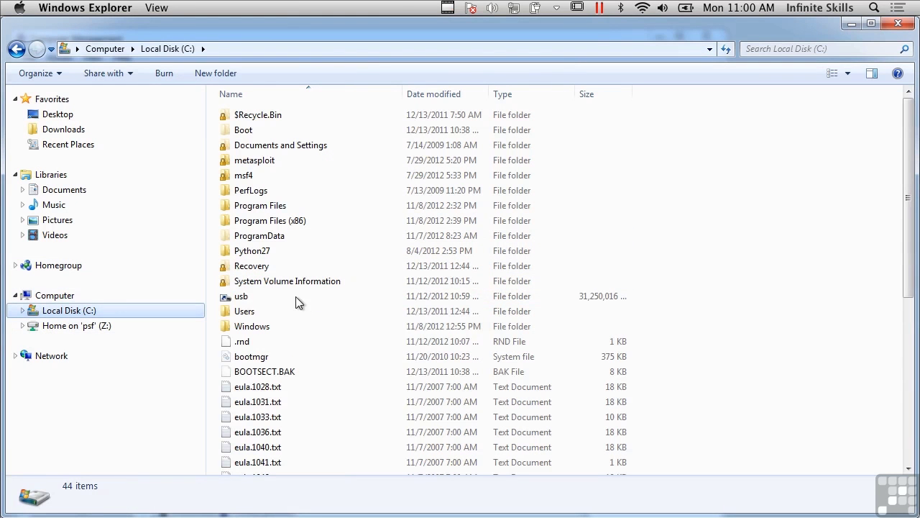
{"action": "double_click", "coordinate": [251, 299]}
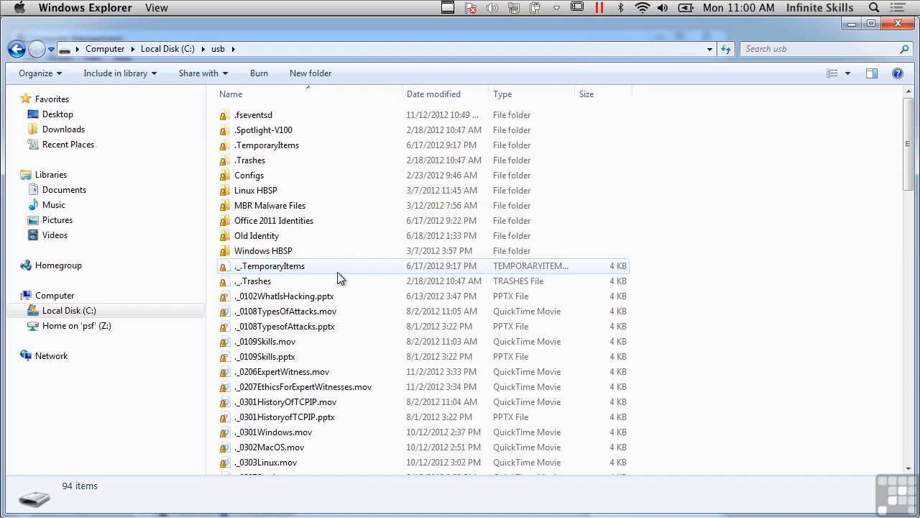
{"action": "left_click", "coordinate": [17, 48]}
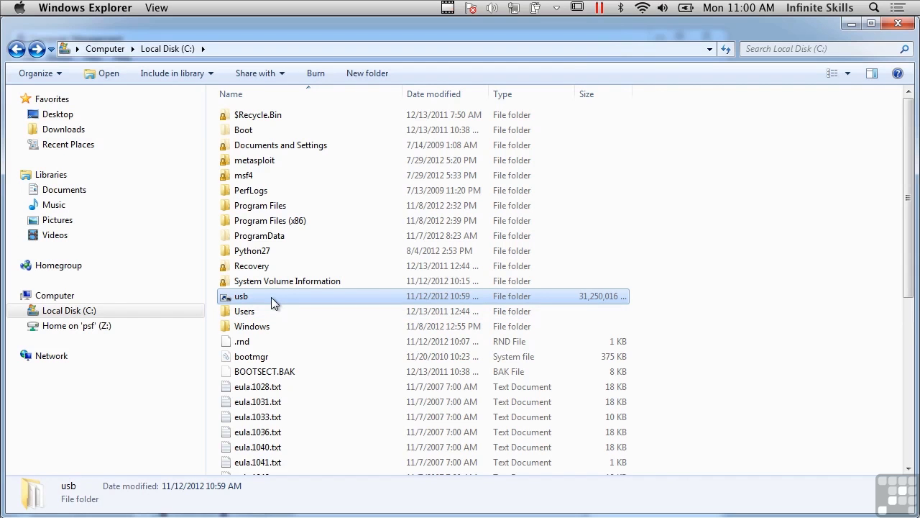
{"action": "mouse_move", "coordinate": [271, 297]}
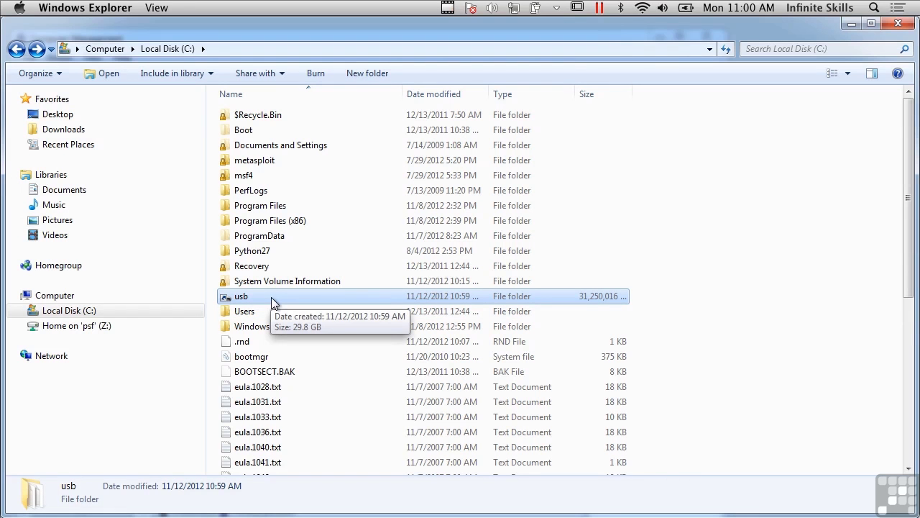